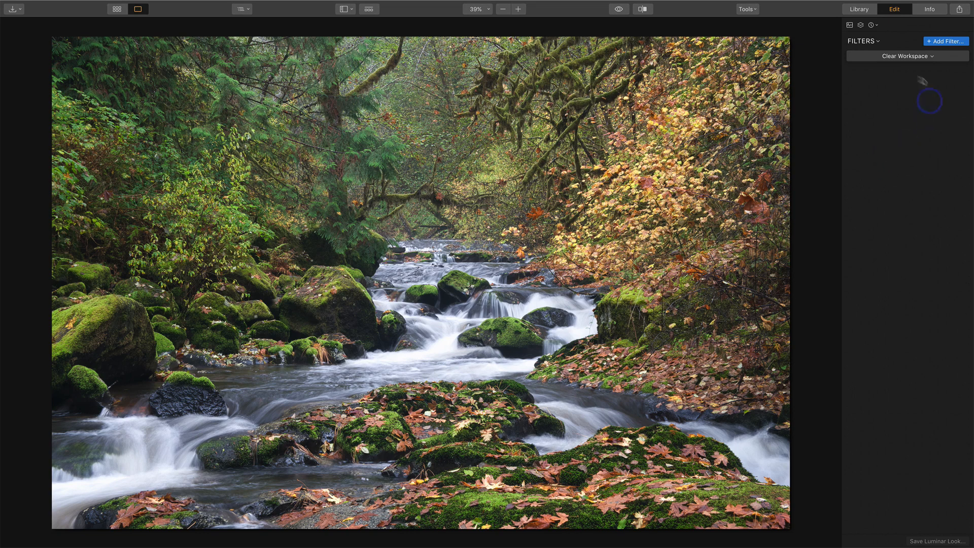
- Search the filters catalog for "contrast" and add the Tone and Advanced Contrast filters to the workspace
left_click(937, 44)
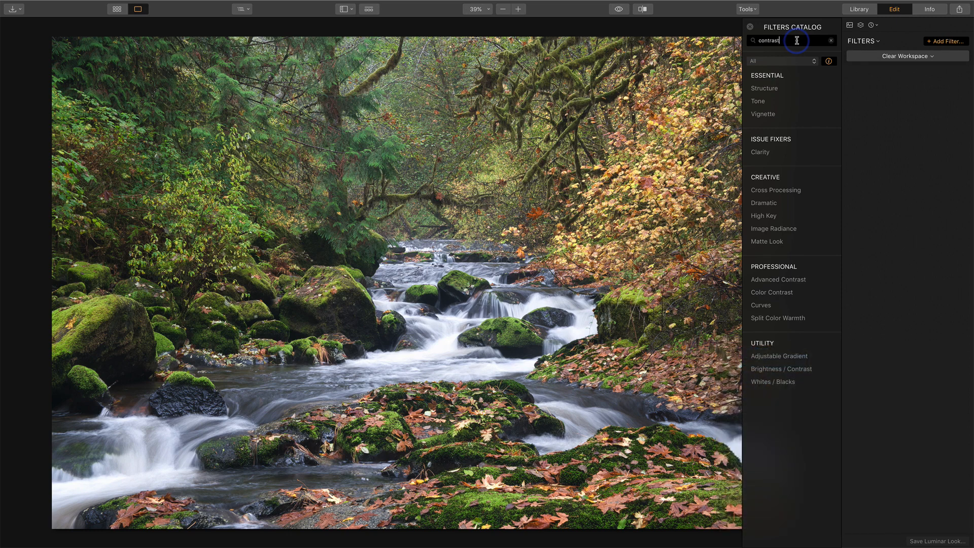
left_click(759, 101)
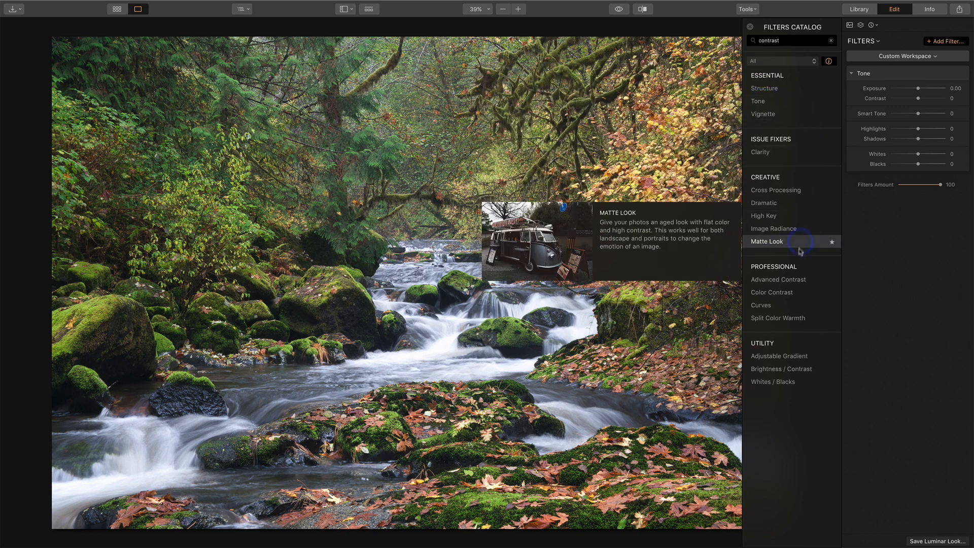
left_click(799, 280)
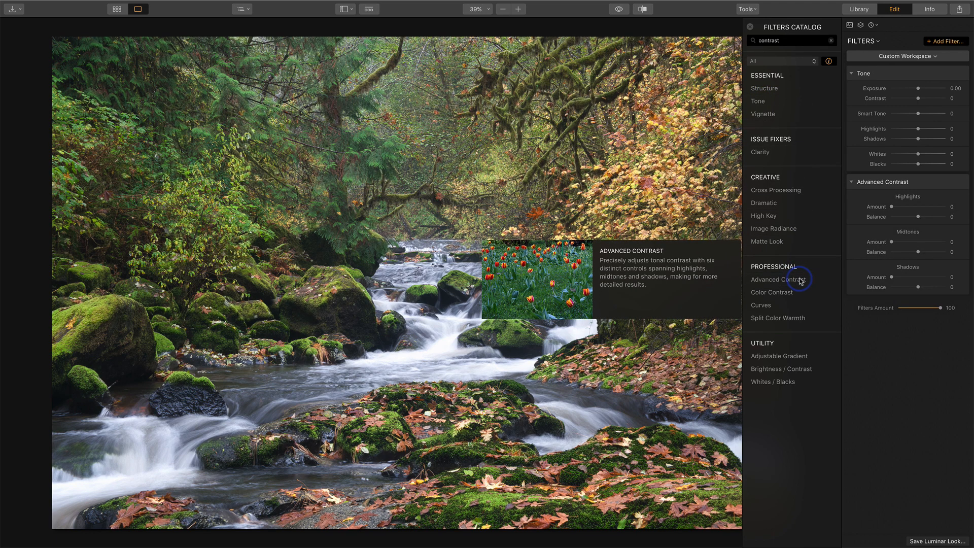
left_click(750, 28)
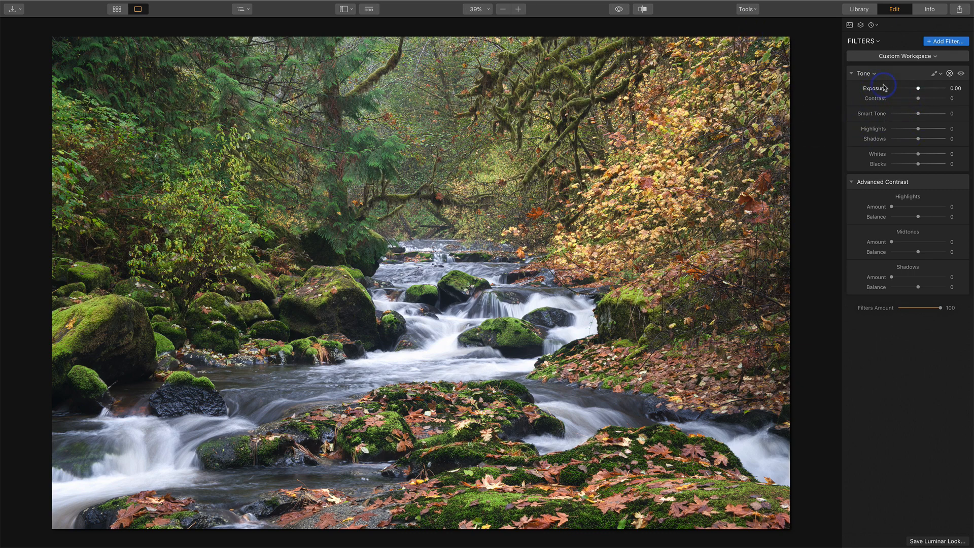
- Show the histogram and raise the Tone filter's Contrast to 37
left_click(849, 25)
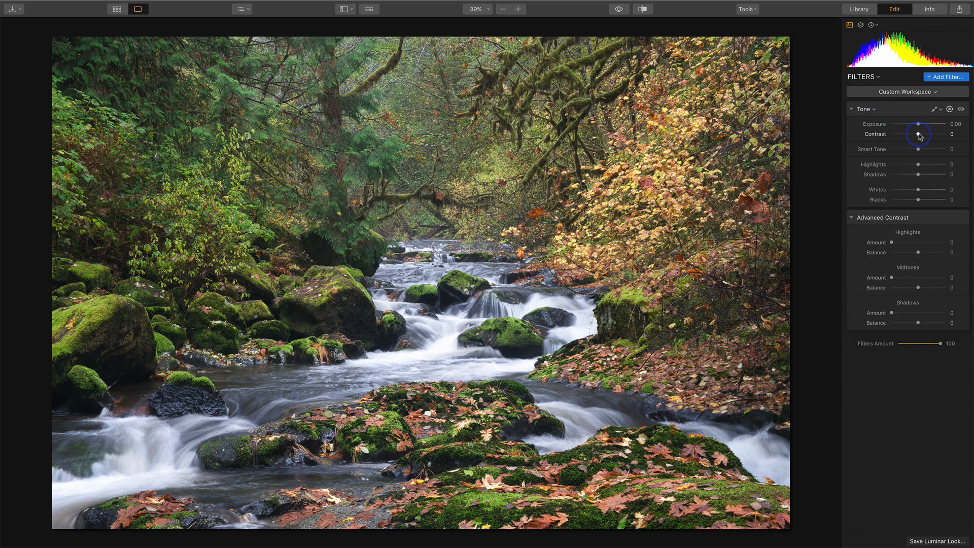
left_click_drag(919, 136, 931, 136)
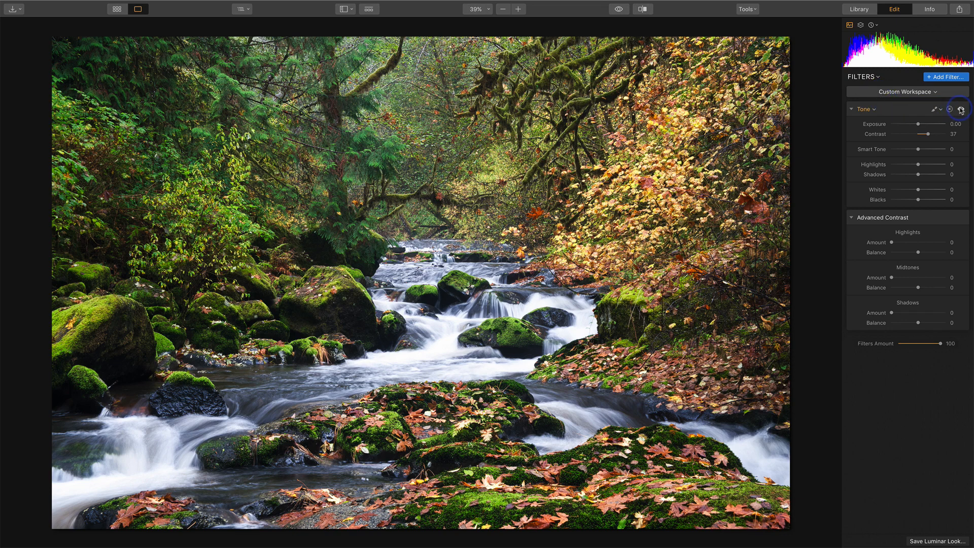
- Compare the photo with and without the Tone filter twice, leaving the filter enabled
left_click(960, 109)
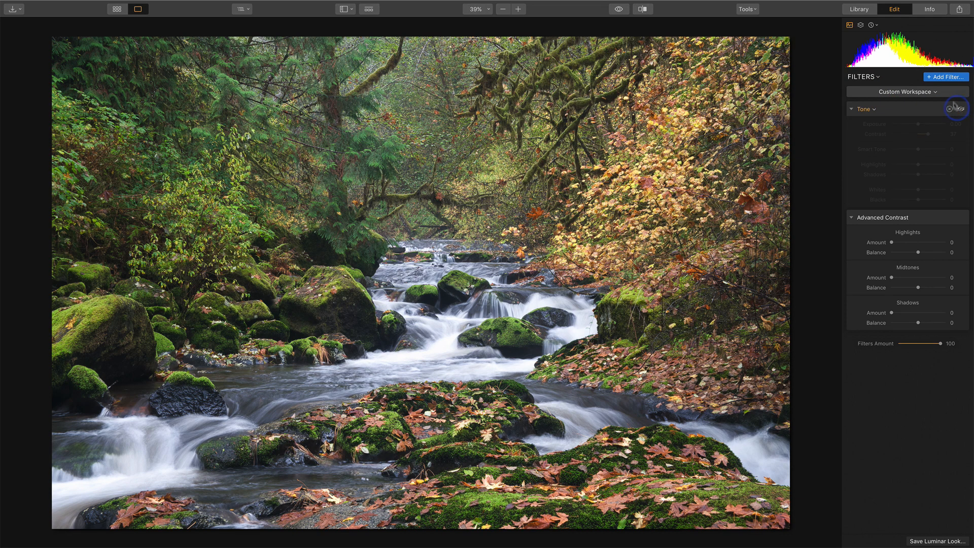
left_click(960, 110)
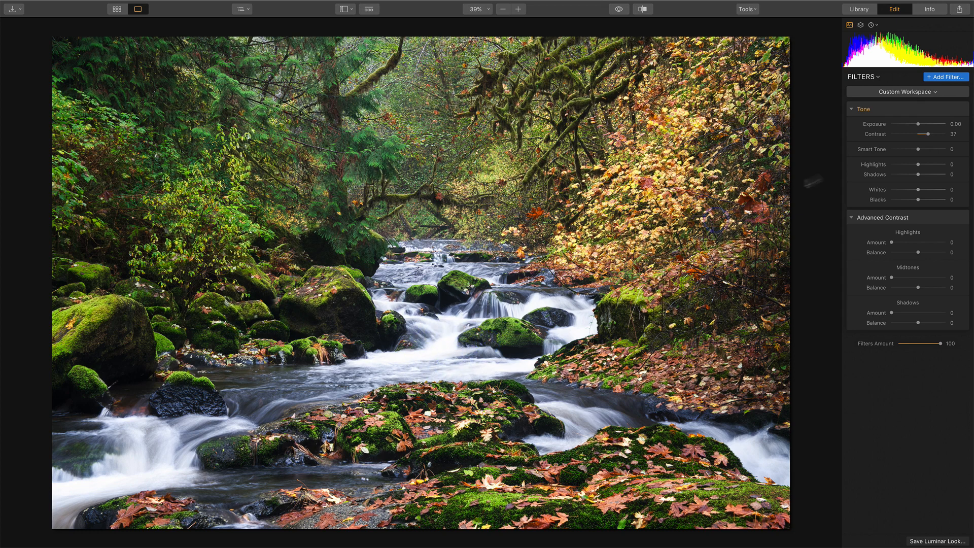
left_click(961, 109)
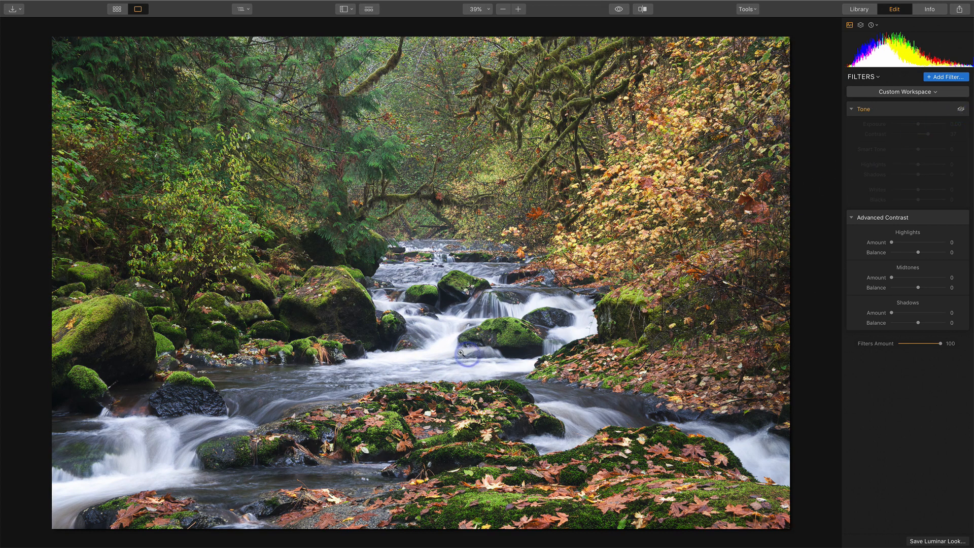
left_click(961, 110)
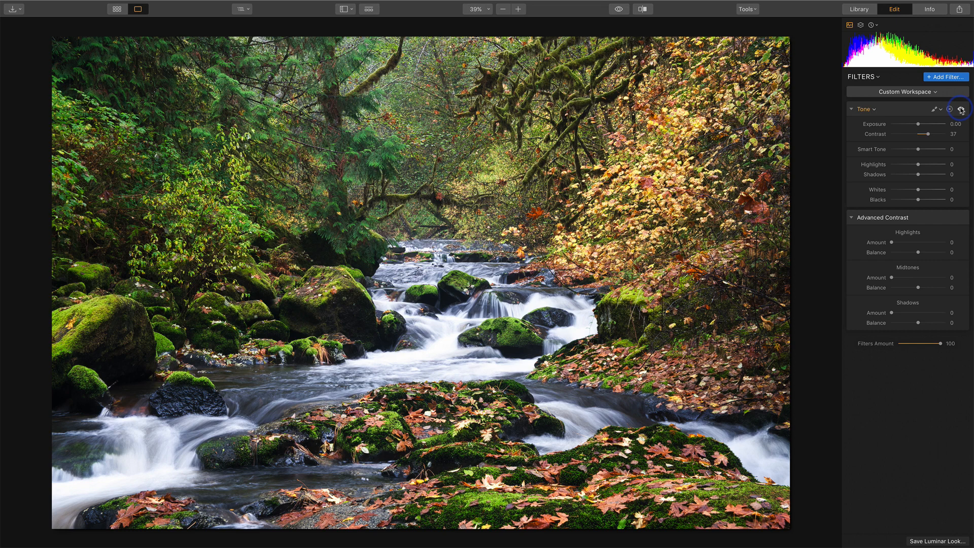
- Lower the Tone filter's Highlights to -15 and disable the Tone filter
left_click(923, 161)
left_click_drag(909, 165, 912, 164)
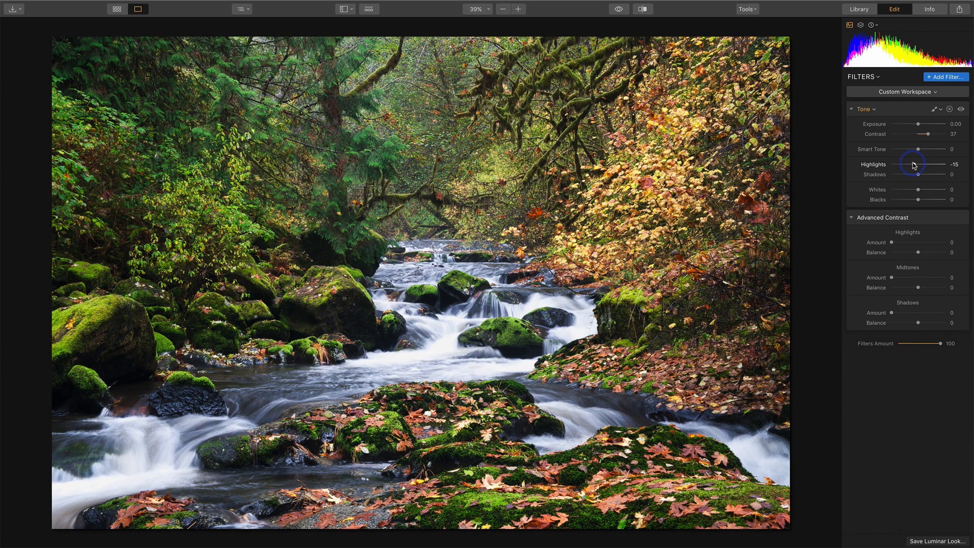
left_click(960, 109)
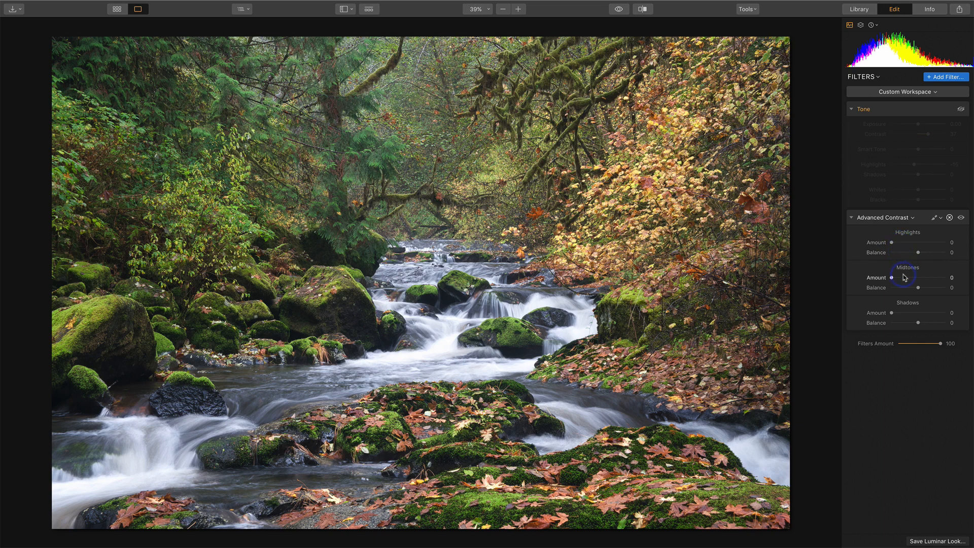
- Try out the Shadows, Highlights and Midtones amounts of the Advanced Contrast filter and return them to 0
left_click(904, 313)
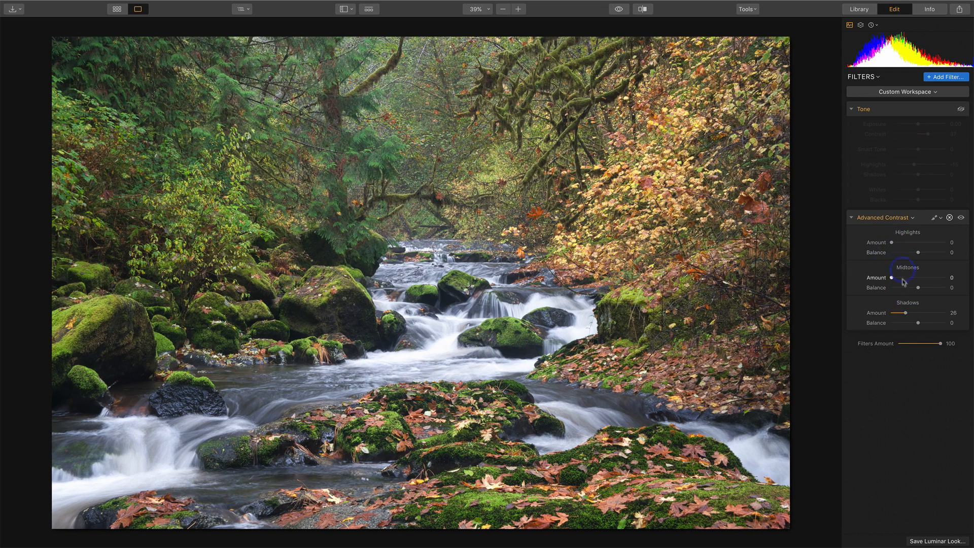
left_click_drag(920, 316, 886, 315)
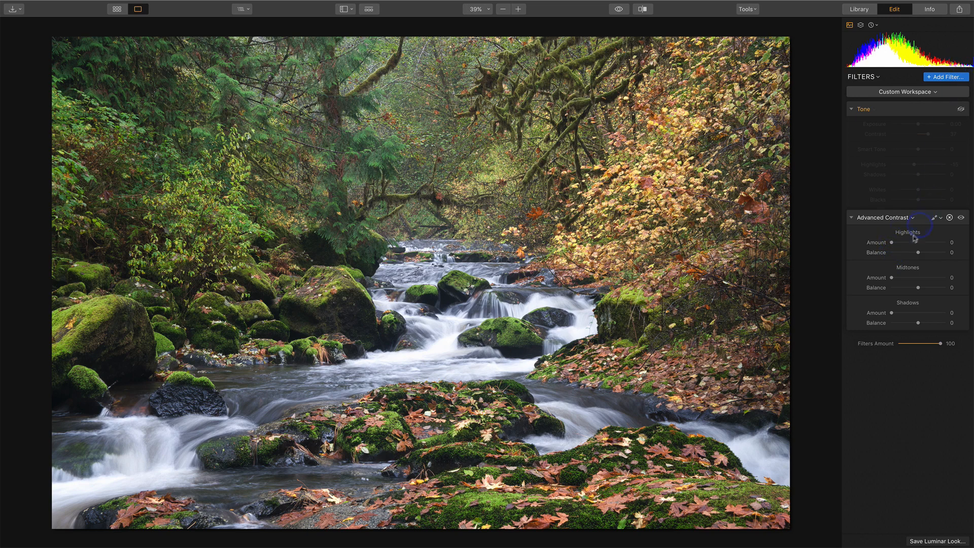
mouse_move(892, 244)
left_mouse_down()
mouse_move(922, 245)
mouse_move(892, 245)
left_mouse_up()
left_click(894, 280)
mouse_move(893, 280)
left_mouse_down()
mouse_move(916, 279)
mouse_move(905, 281)
left_mouse_up()
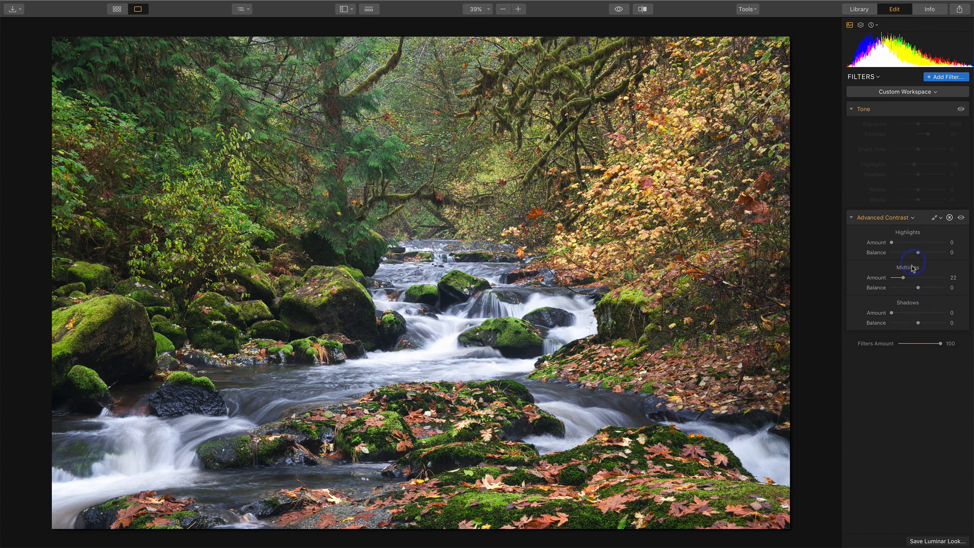
left_click_drag(903, 277, 886, 280)
- Set the Advanced Contrast shadows to an Amount of 31 and a Balance of 38
left_click(891, 313)
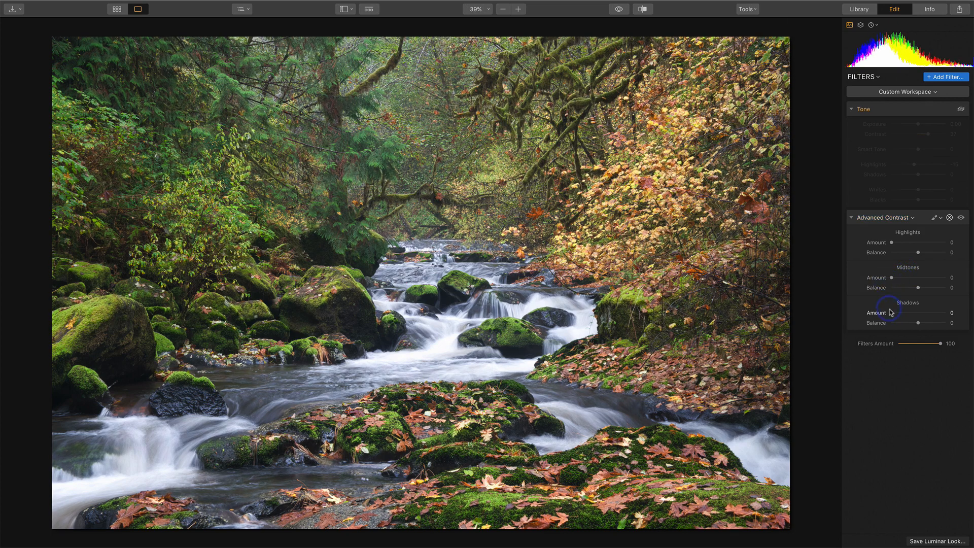
left_click_drag(892, 315, 909, 315)
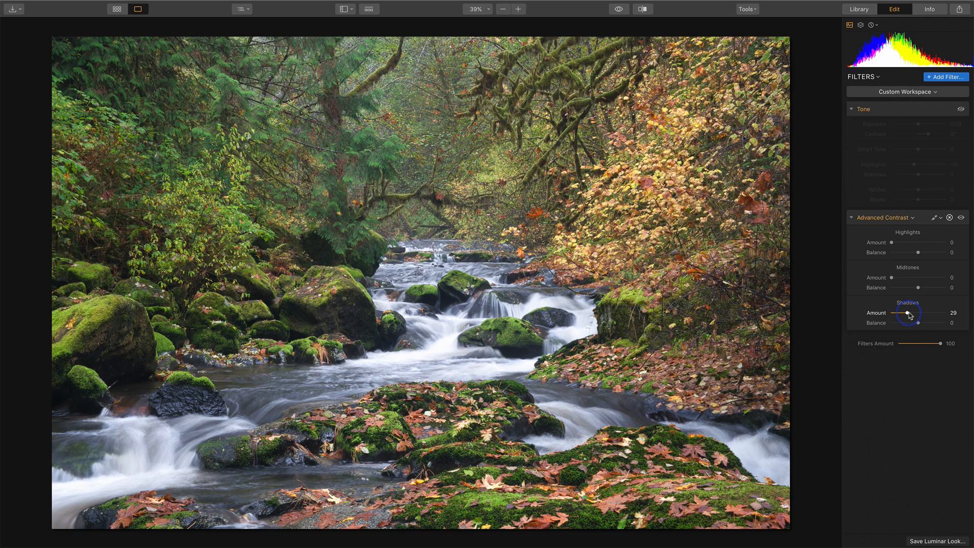
left_click(916, 324)
mouse_move(919, 324)
left_mouse_down()
mouse_move(900, 325)
mouse_move(932, 325)
mouse_move(910, 315)
left_mouse_up()
left_click(907, 313)
- Set the Advanced Contrast midtones to an Amount of 28 and a Balance of 6
left_click(890, 279)
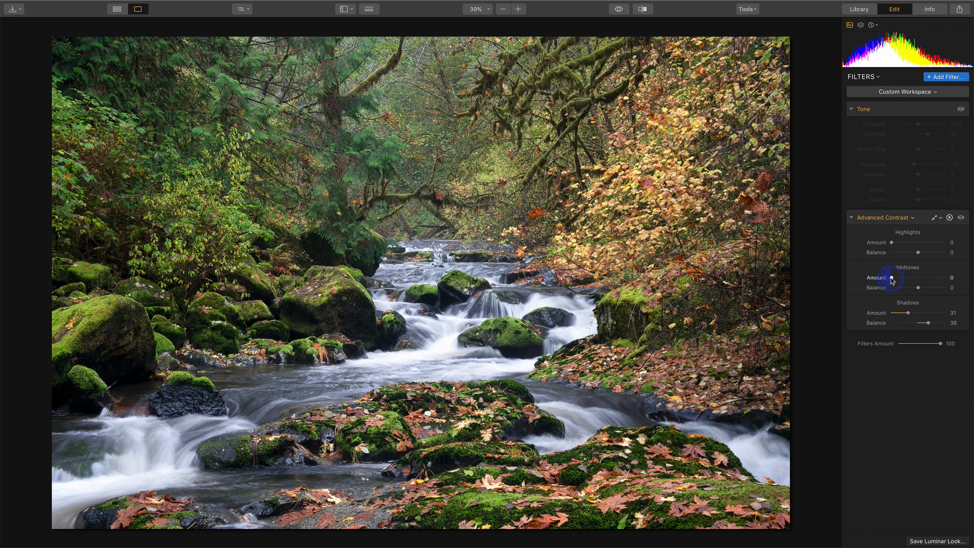
left_click_drag(892, 280, 909, 280)
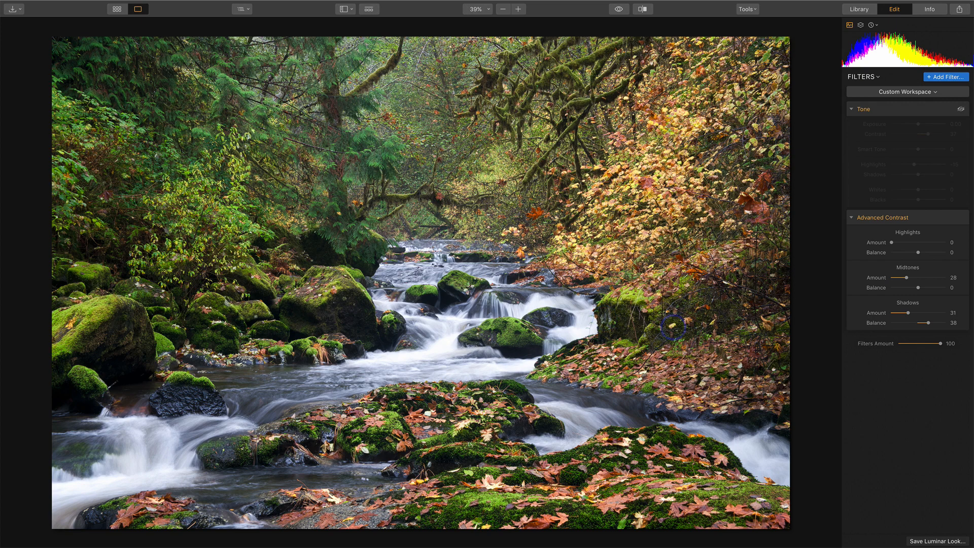
left_click_drag(918, 288, 919, 288)
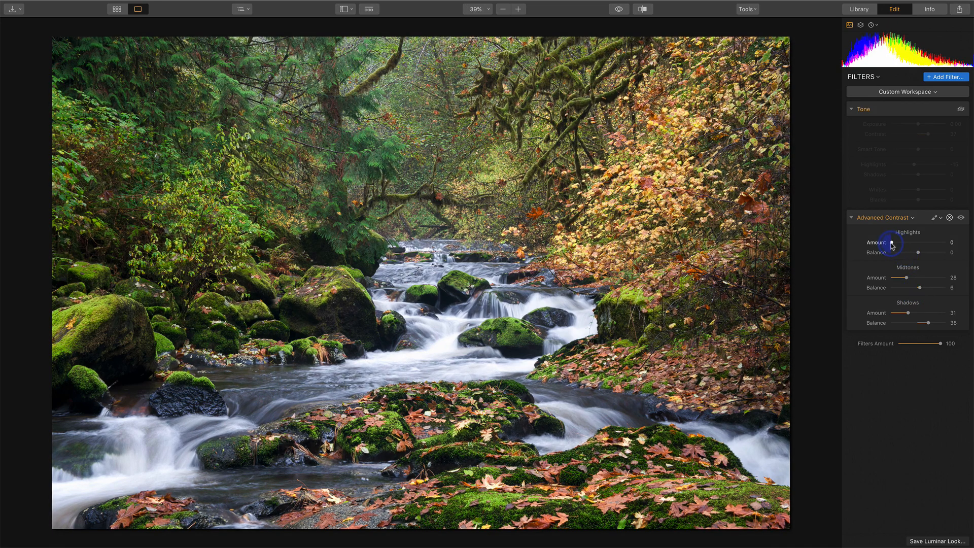
- Set the Advanced Contrast highlights to Amount 14 and Balance 45, and compare the photo with and without the filter
left_click_drag(892, 245, 932, 255)
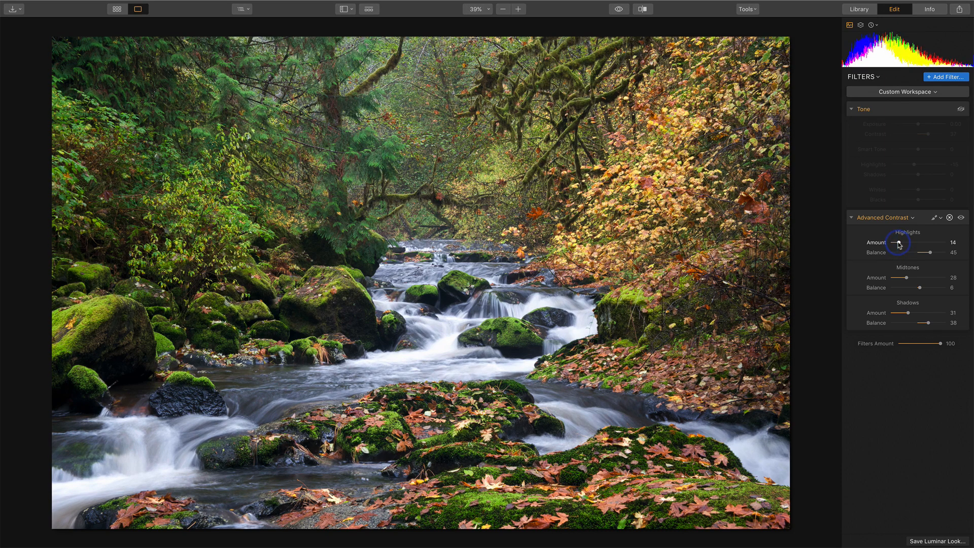
left_click(960, 218)
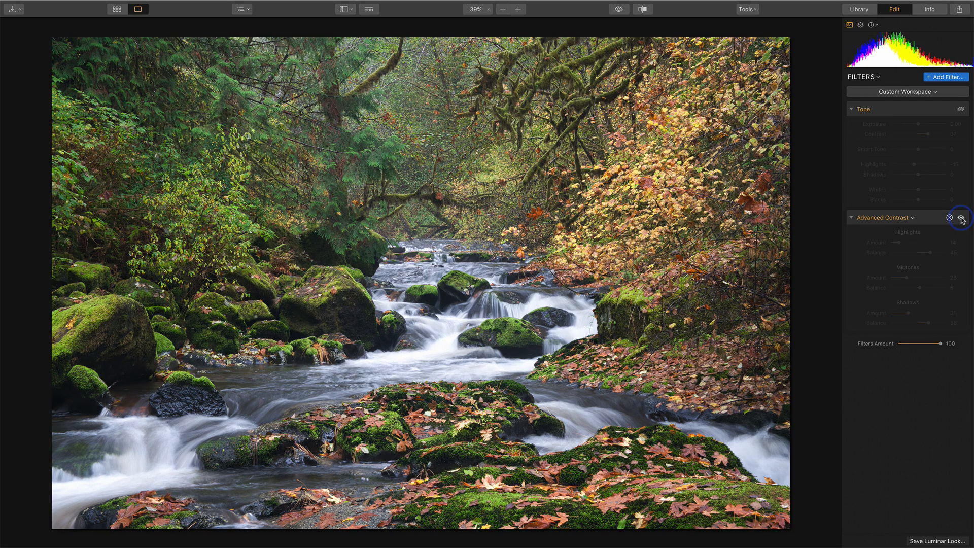
left_click(961, 218)
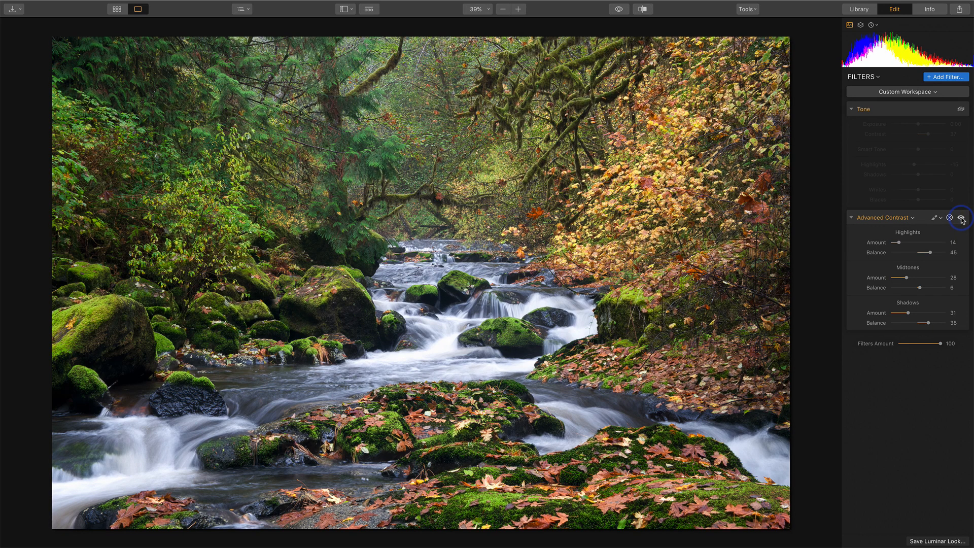